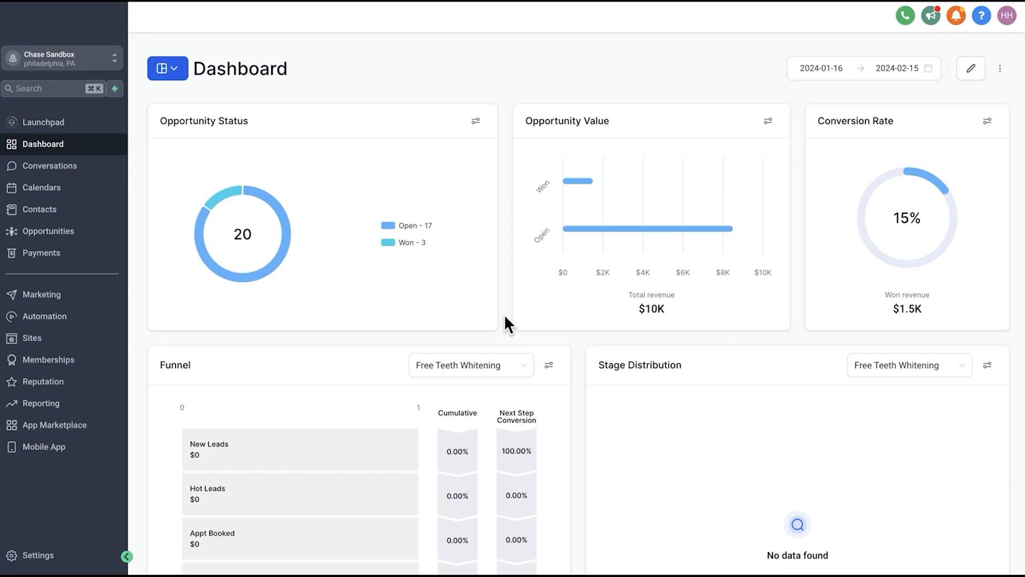
Open the form builder under Sites and add a new form from scratch
click(65, 340)
mouse_move(499, 56)
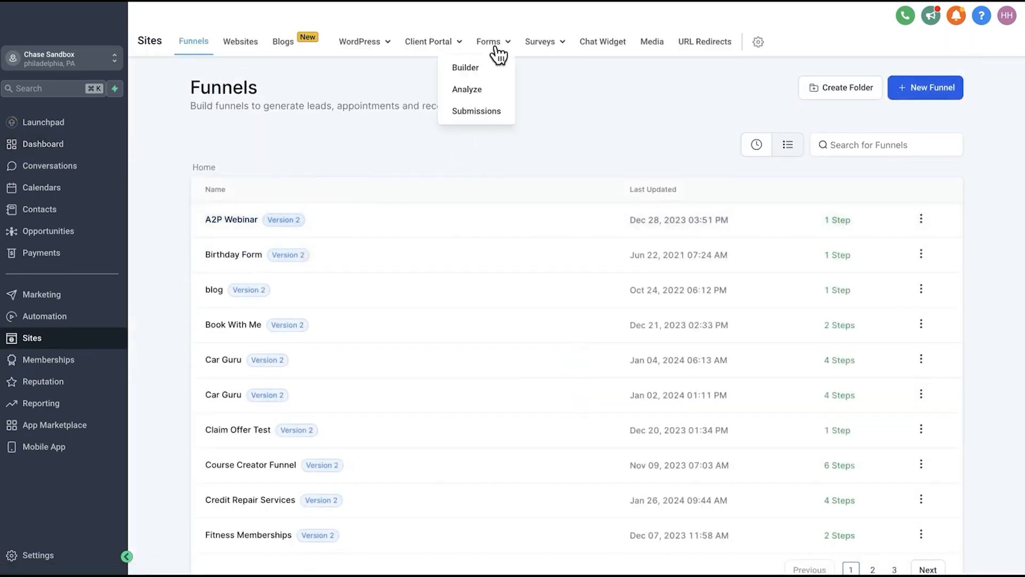
click(470, 67)
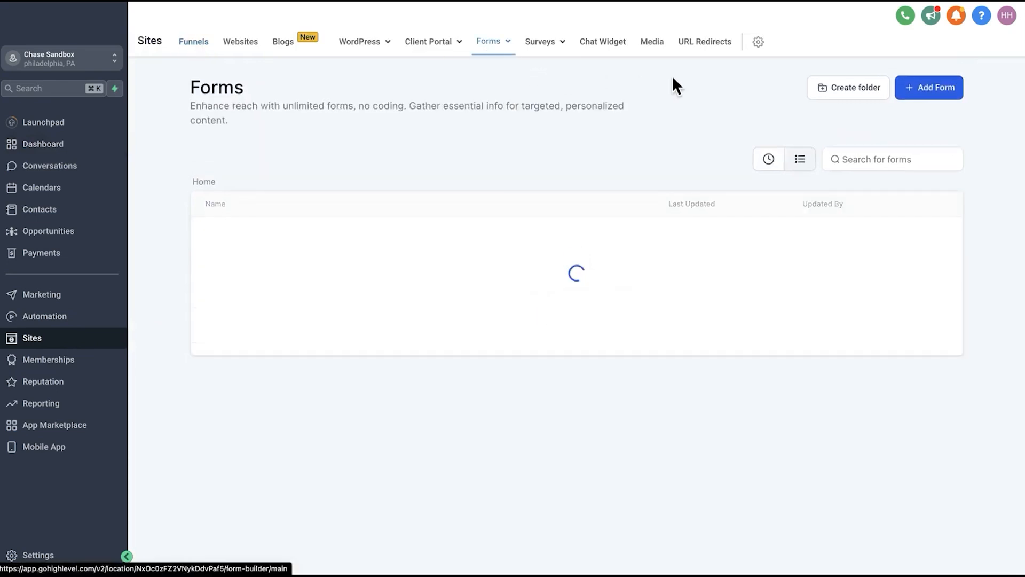
click(944, 90)
click(942, 115)
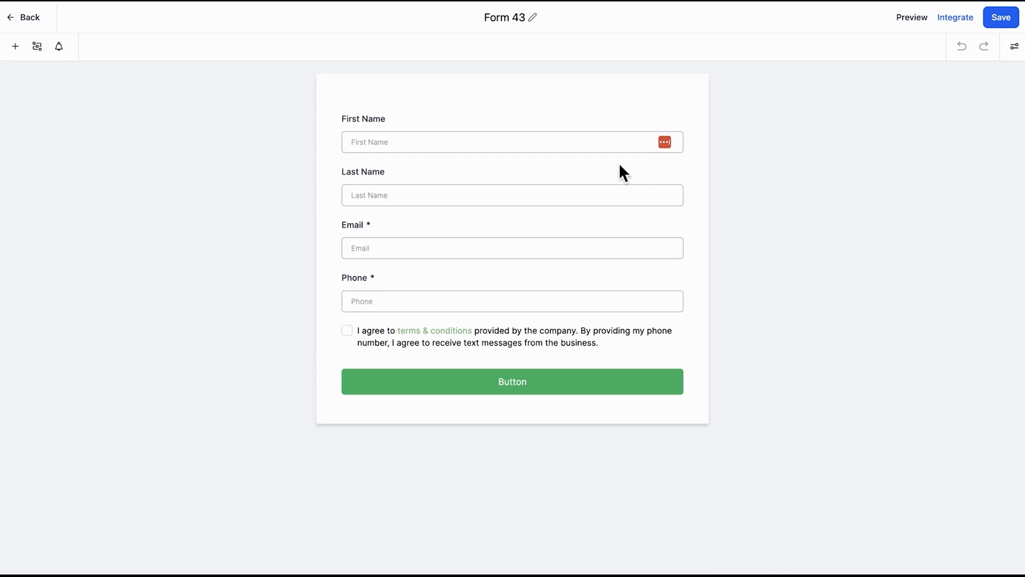
Open the First Name field's settings and examine the quick-add form elements, from personal info to address and customized ones
click(551, 138)
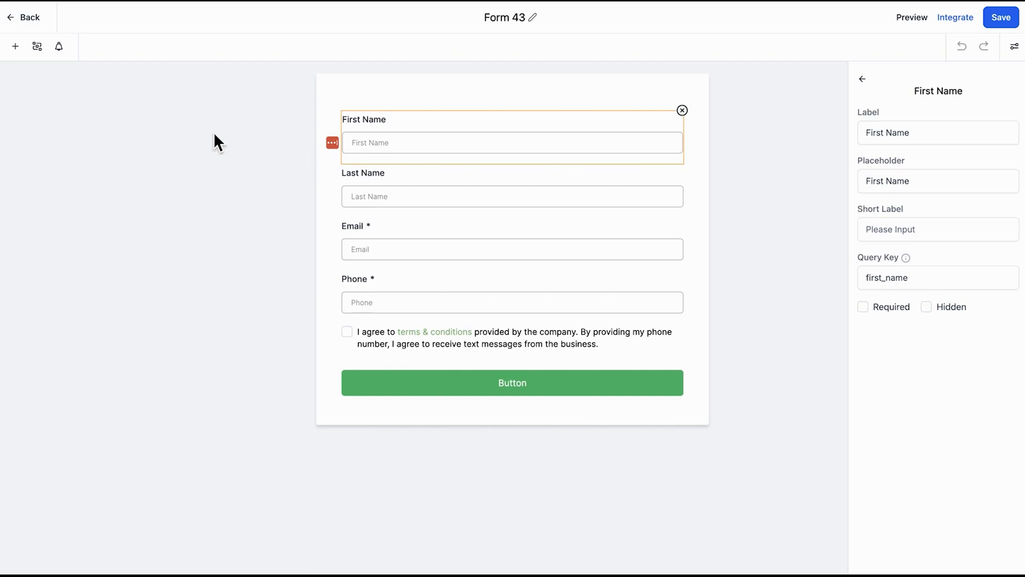
click(15, 46)
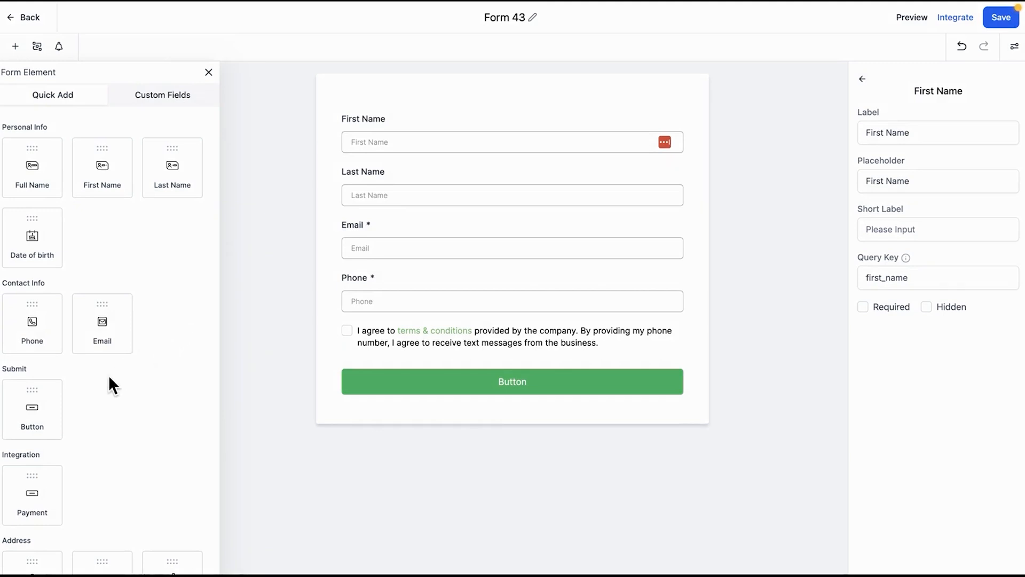
scroll(108, 375, down, 2)
scroll(108, 375, down, 2)
scroll(108, 375, down, 2)
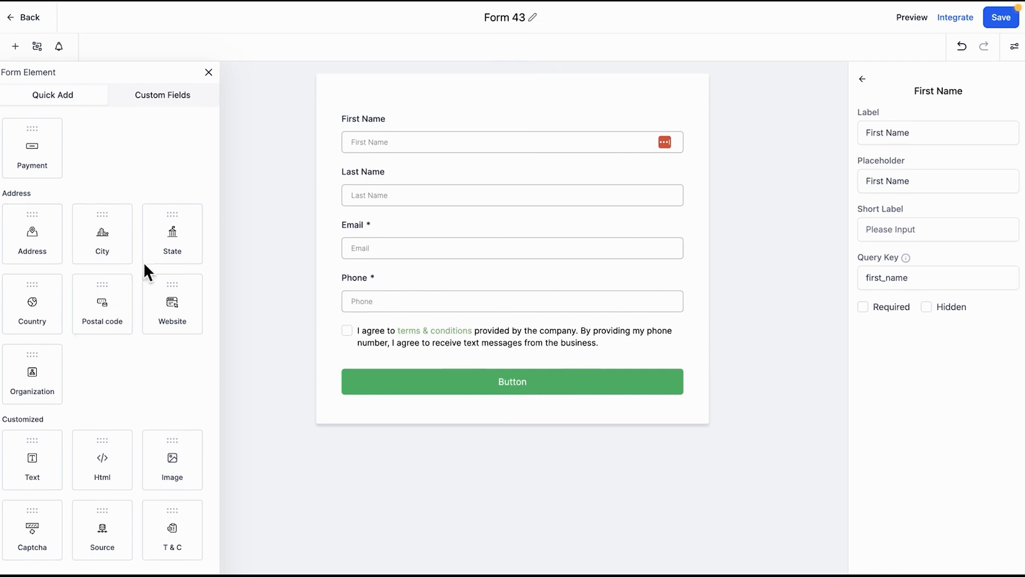
Examine the custom fields available for the form and the field types offered for creating a new custom field
click(164, 107)
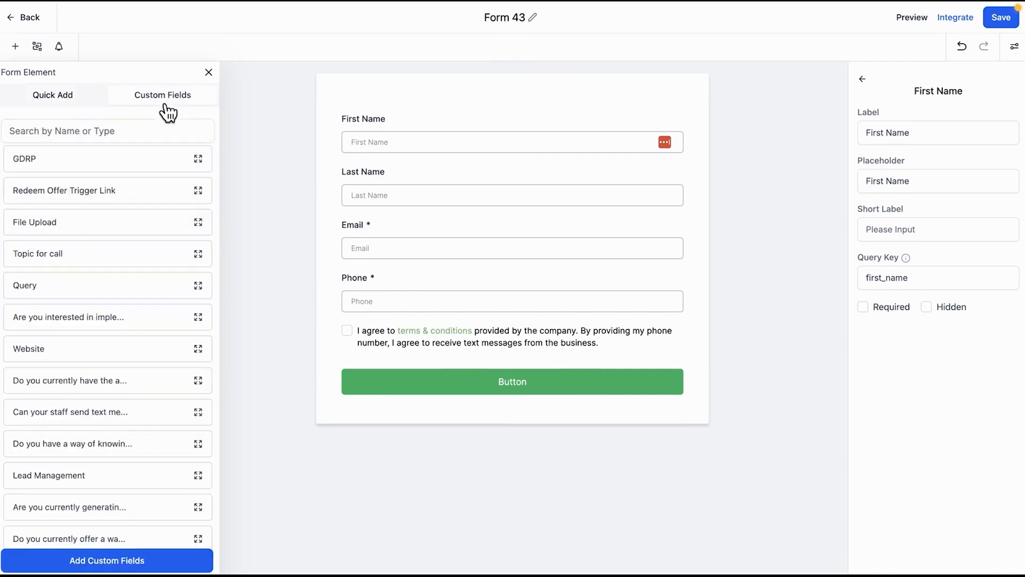
click(117, 560)
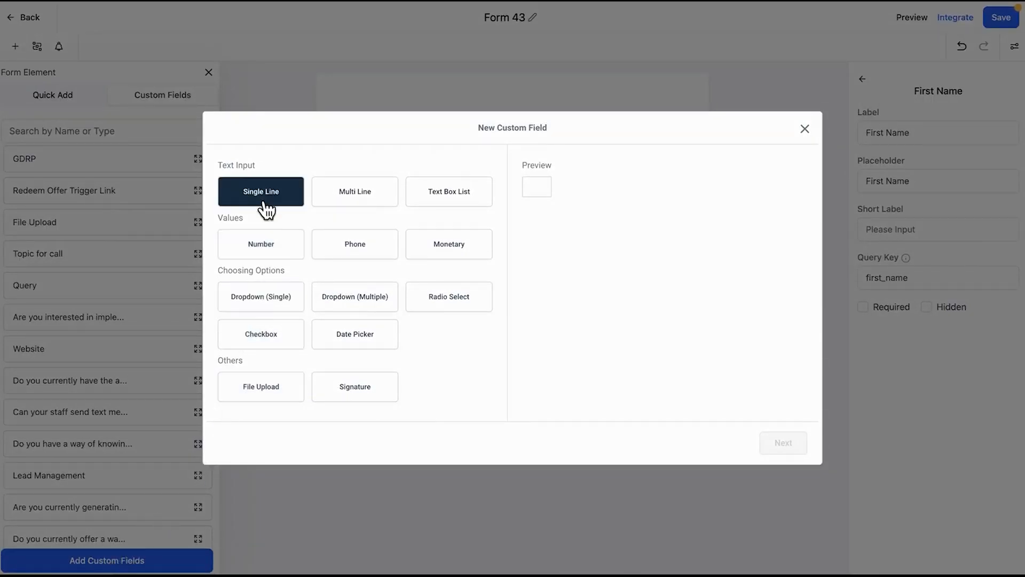
click(806, 132)
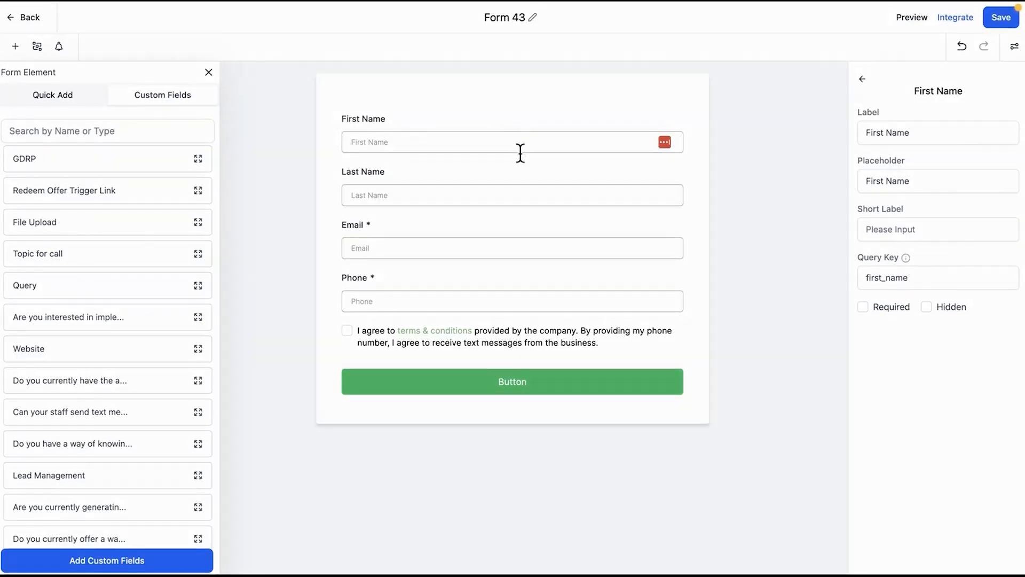
click(107, 559)
drag(182, 320, 551, 330)
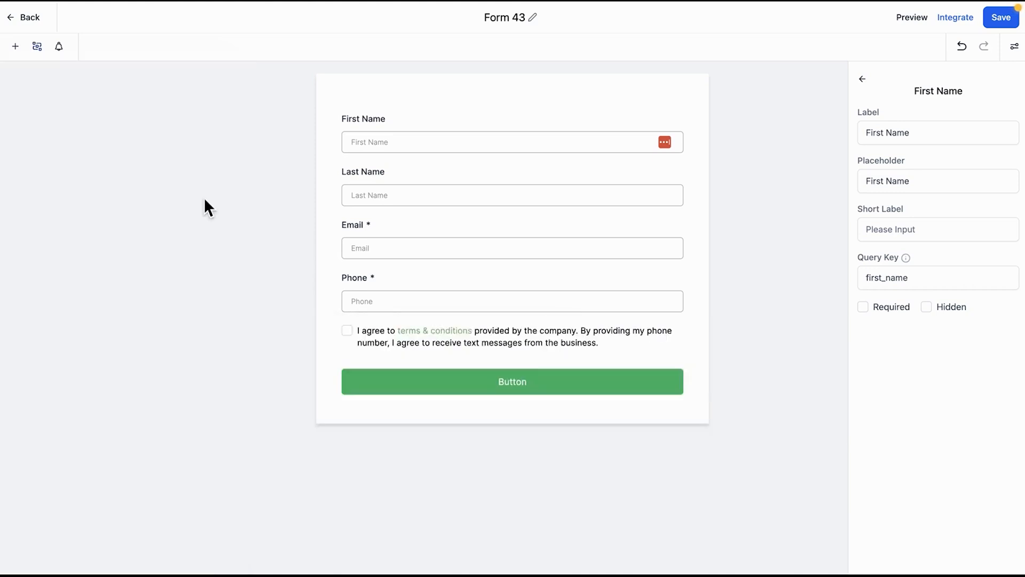
Start a Redirect to URL conditional rule with First Name set to Is Equal To a sample first name
click(37, 48)
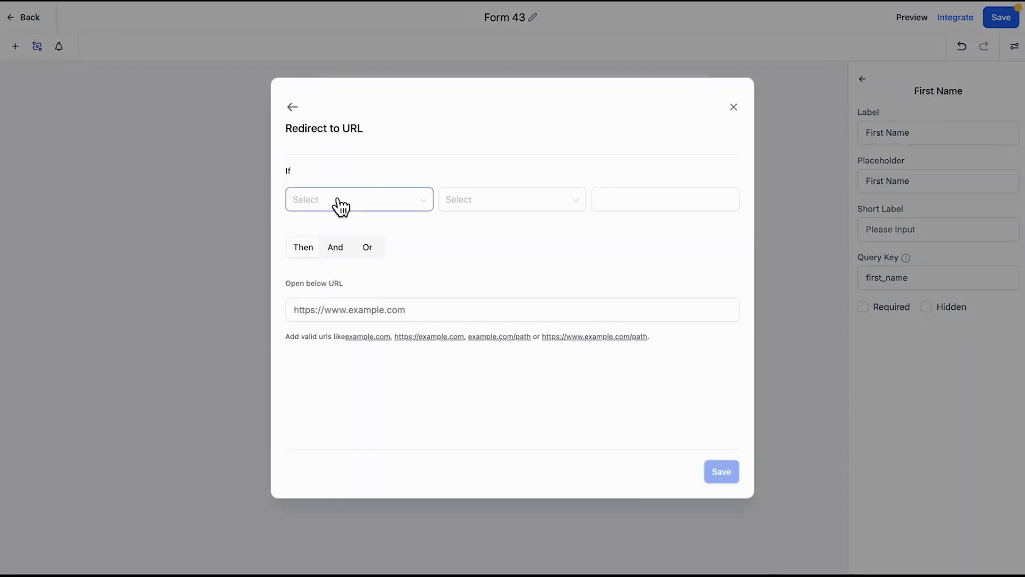
click(425, 204)
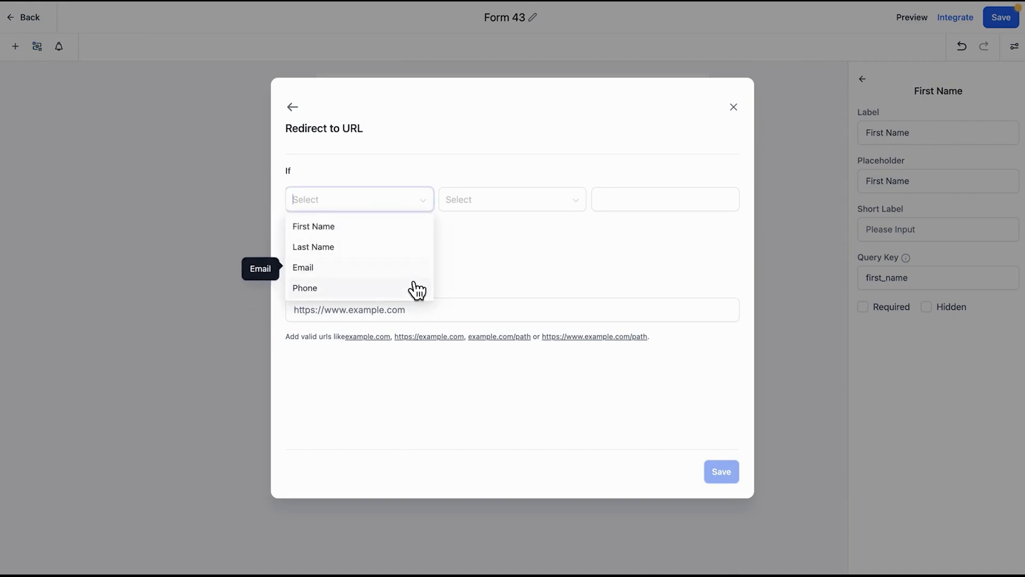
click(413, 236)
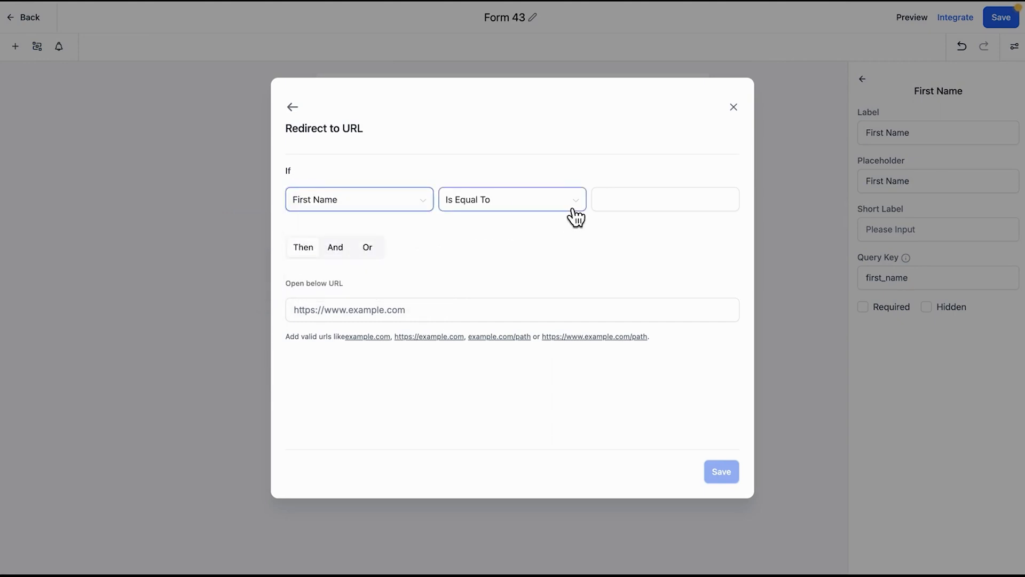
text(John)
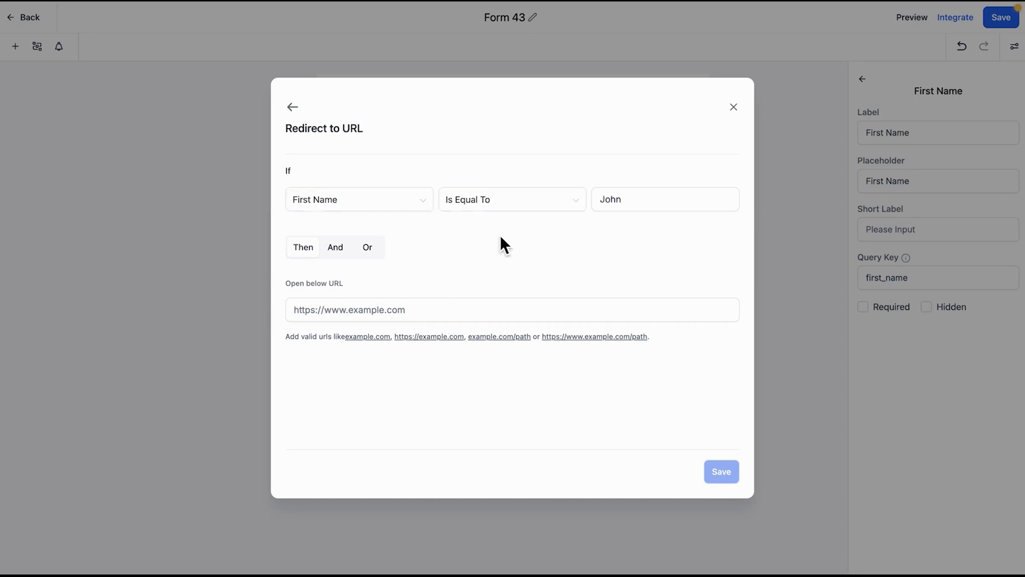
Add a second condition joined with Or to the redirect rule and delete it again
click(336, 251)
click(346, 250)
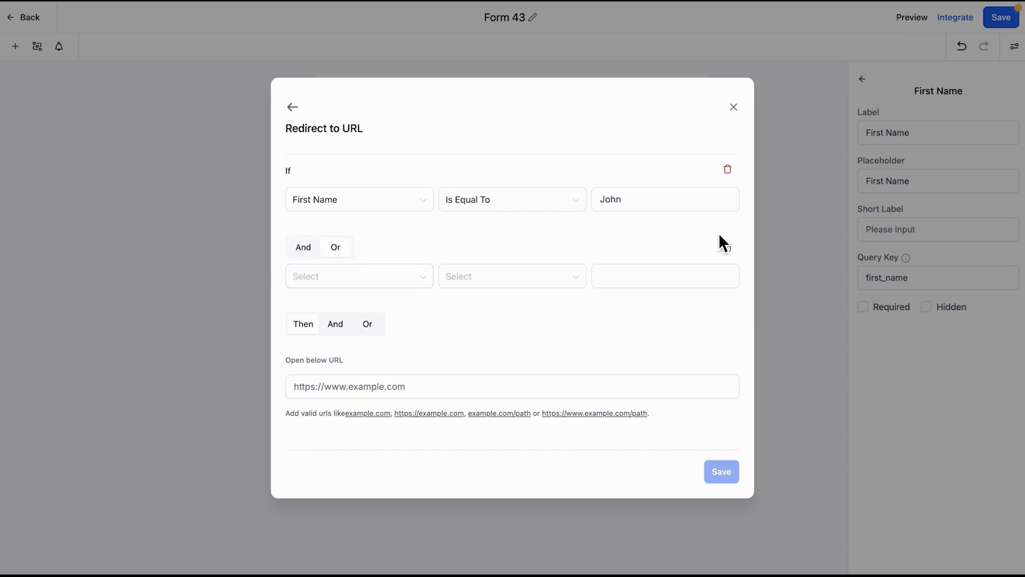
click(727, 249)
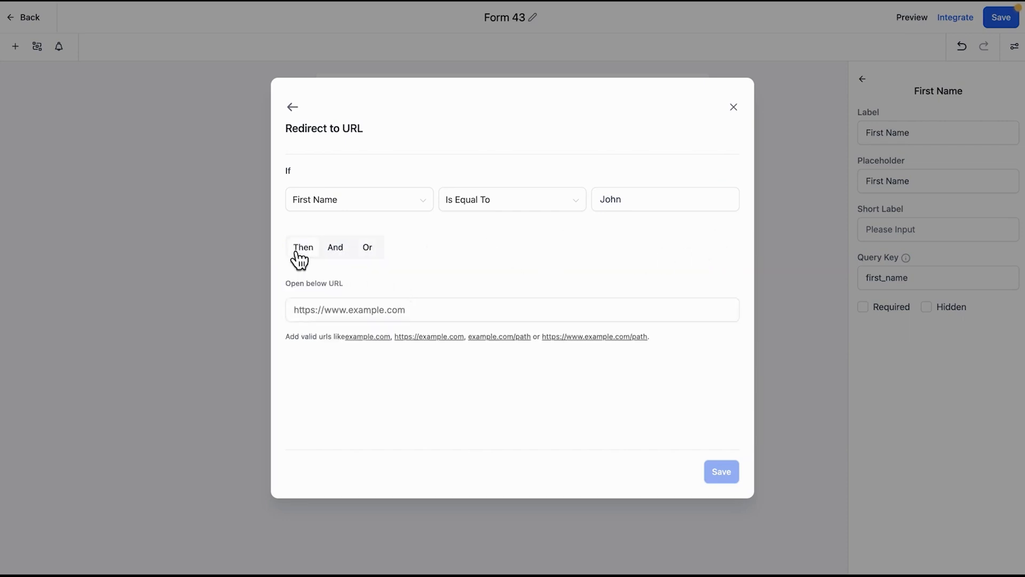
click(302, 309)
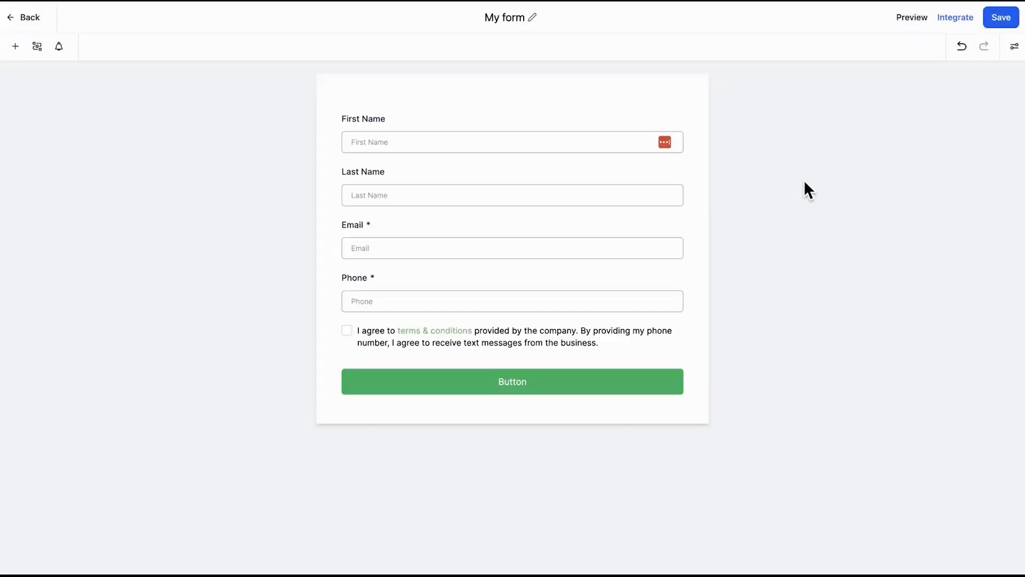
Review the form's layout, form style, padding, shadow and field style settings, and look at its themes
click(1015, 47)
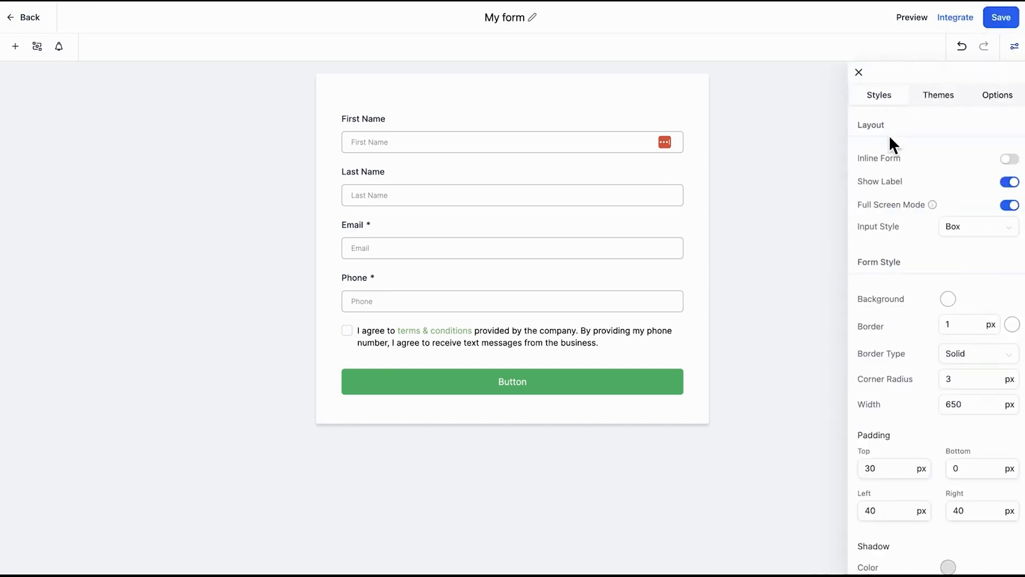
scroll(894, 158, down, 1)
scroll(892, 155, down, 6)
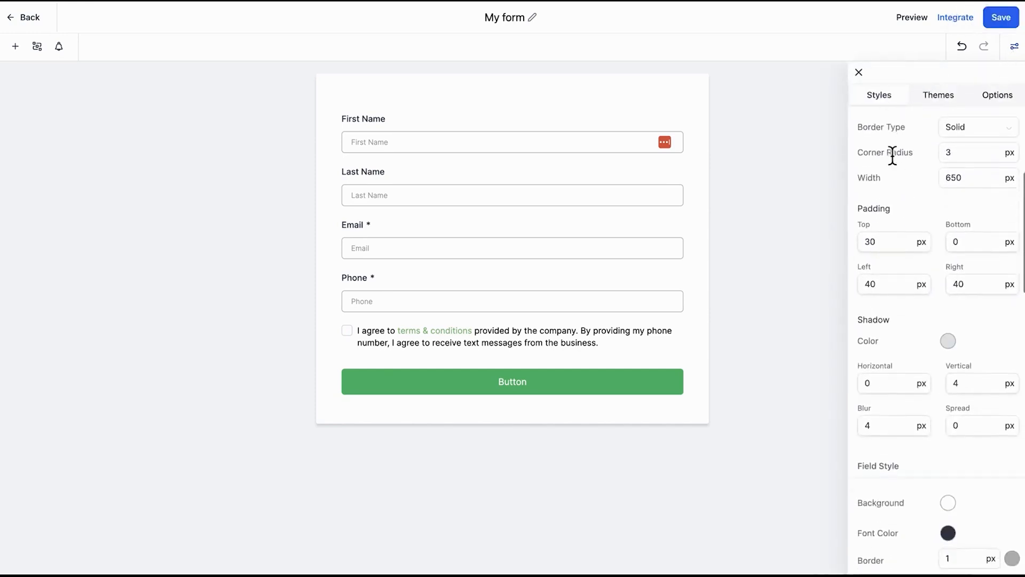
scroll(892, 155, up, 7)
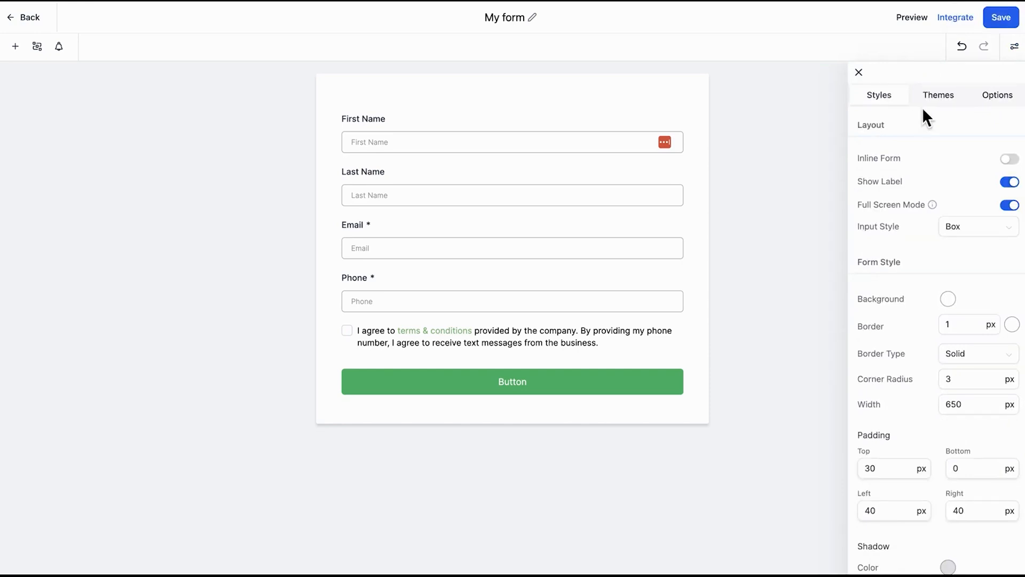
click(936, 102)
Review the form's options for form name, on-submit message, Facebook Pixel and general form settings
click(998, 101)
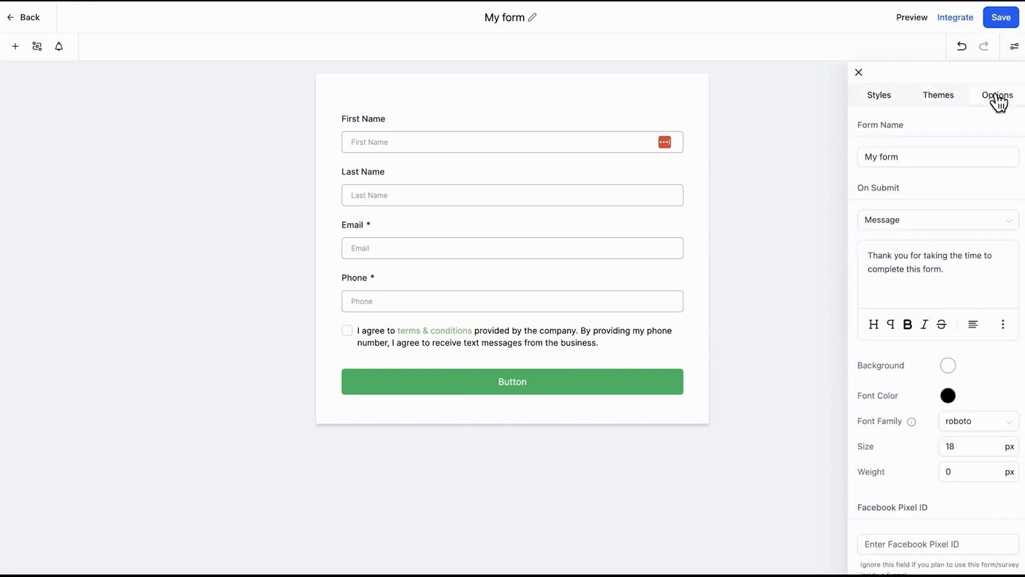
click(900, 154)
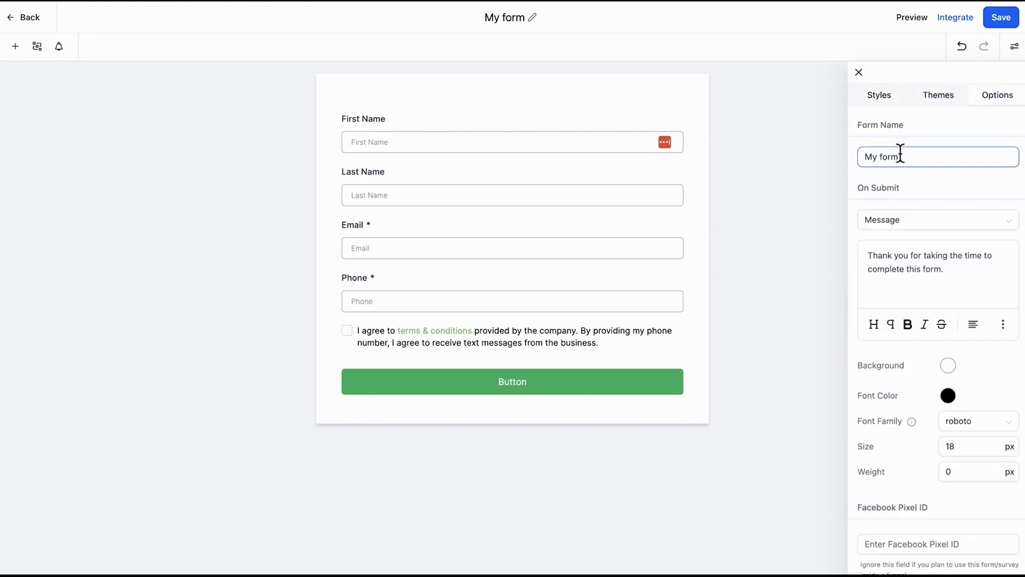
drag(859, 188, 911, 184)
click(912, 185)
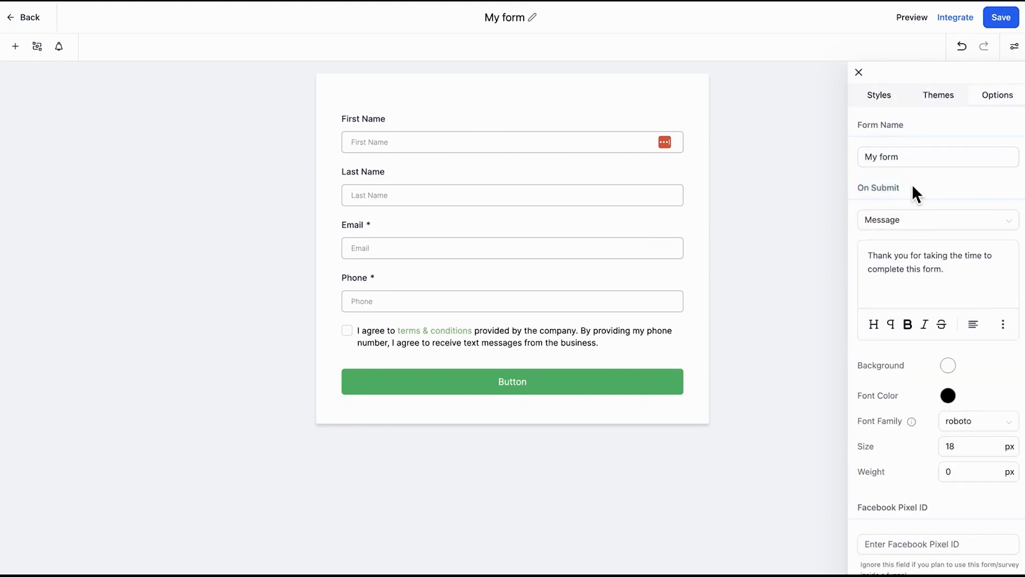
scroll(875, 255, down, 5)
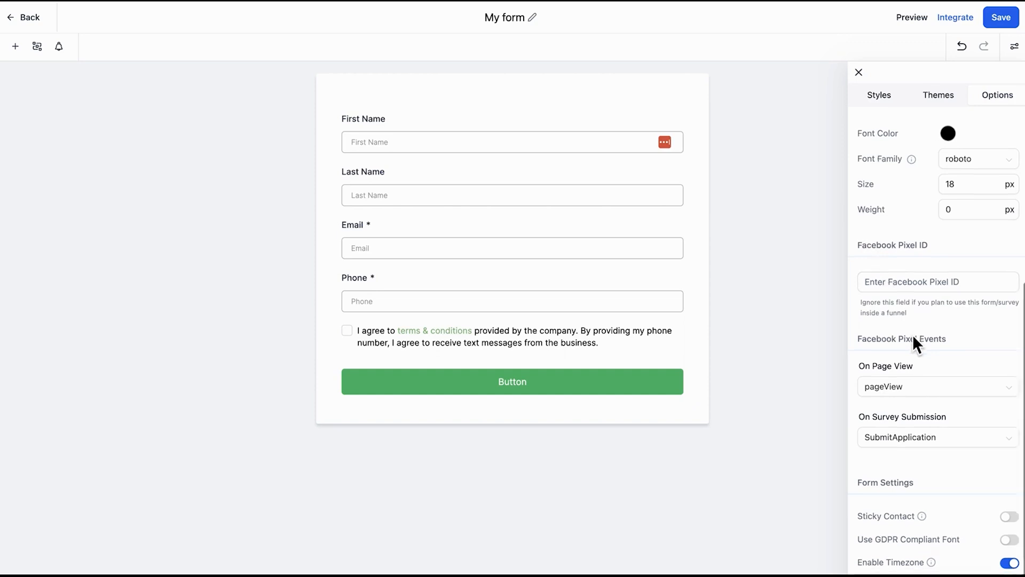
scroll(912, 334, down, 1)
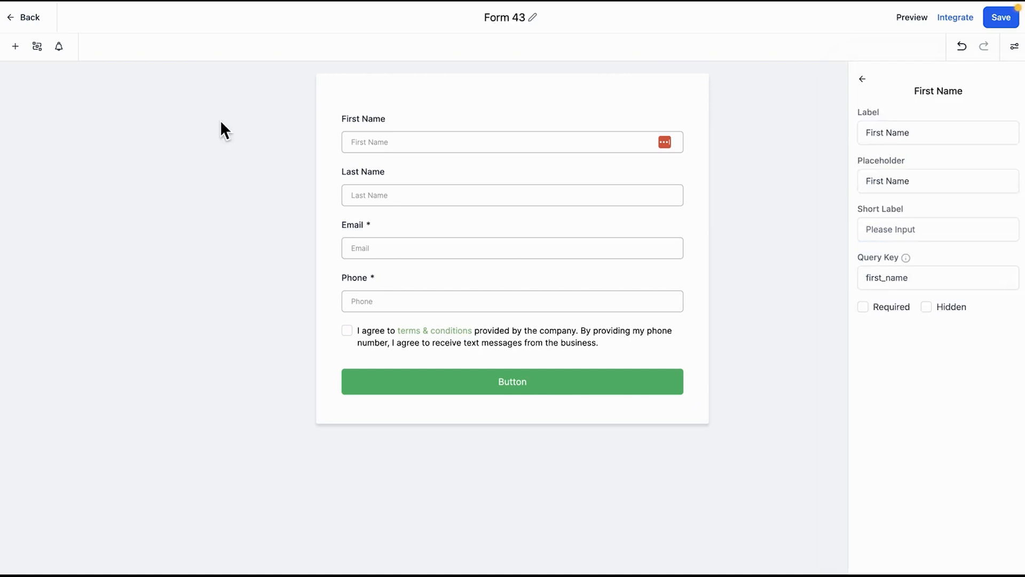
Preview the Email Notification settings, leave that notification off, and enable Auto Responder for the form
click(60, 48)
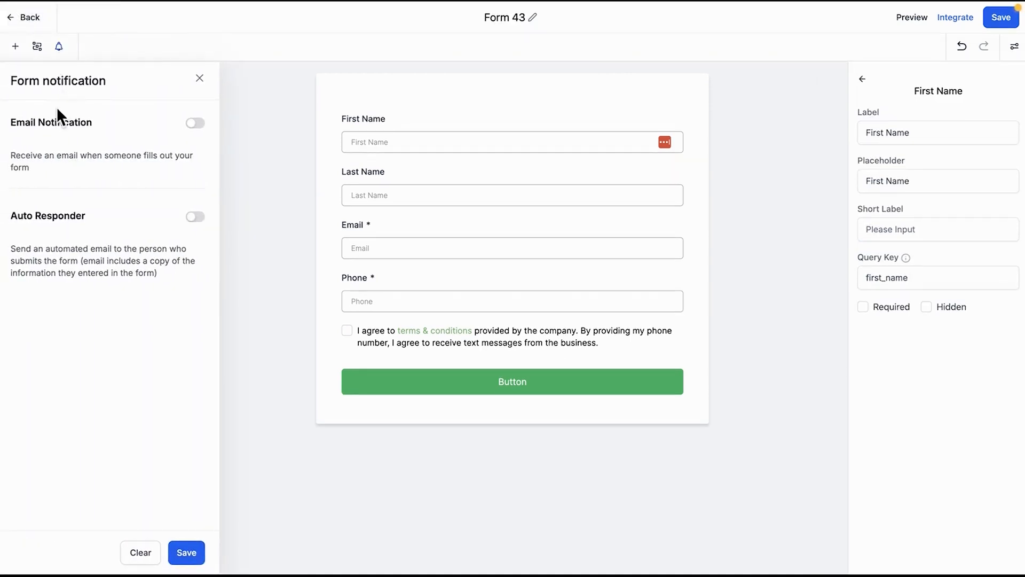
click(194, 124)
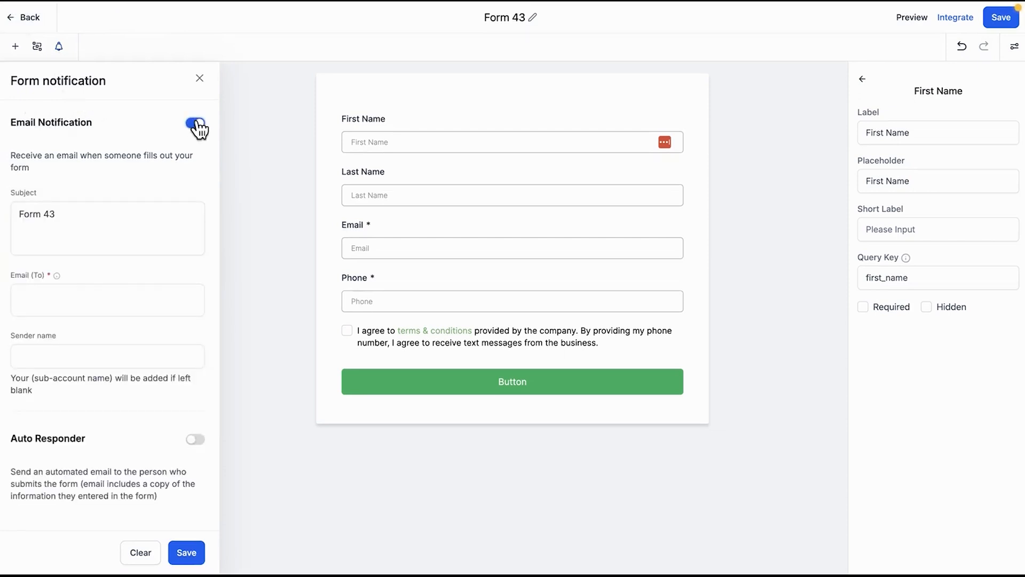
click(196, 124)
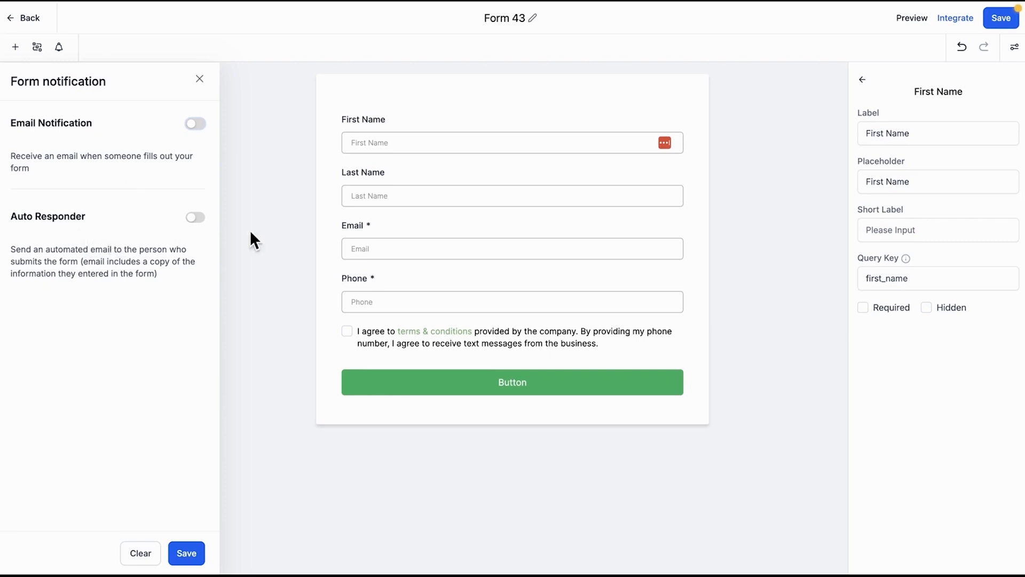
click(197, 218)
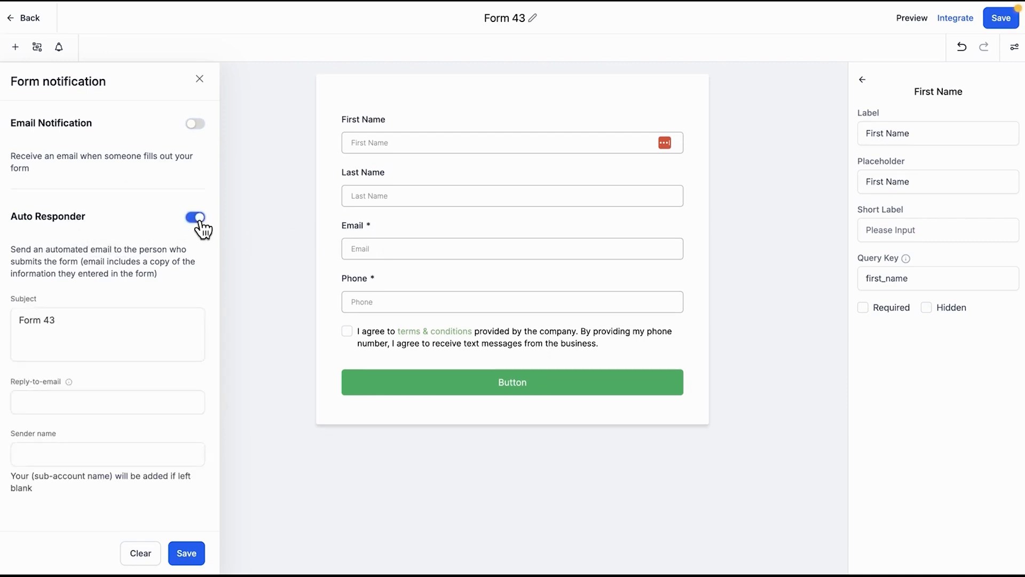
Rename the form as My form
click(797, 161)
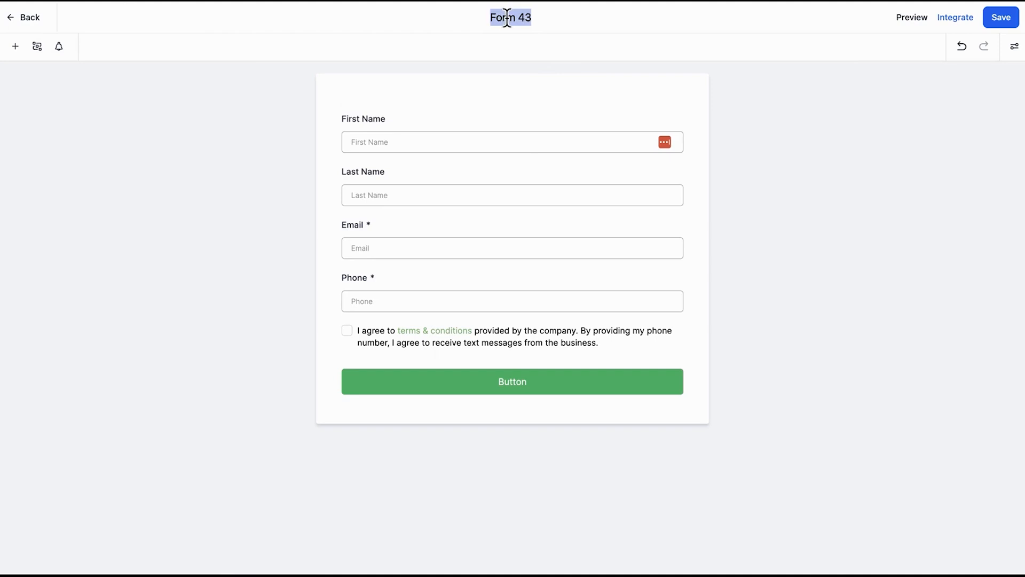
text(My form)
click(777, 136)
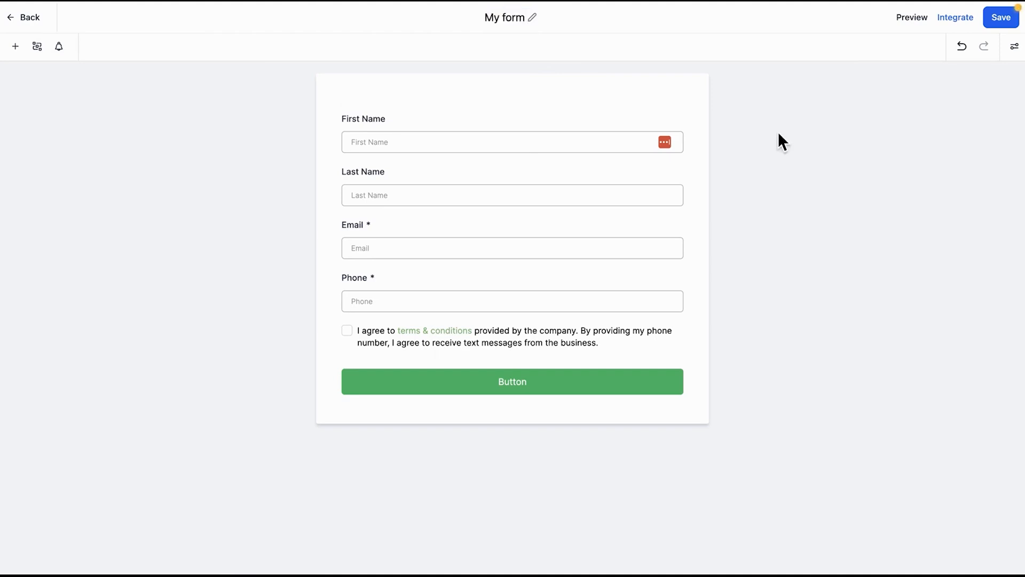
Save the form and review its integration settings, including embed layout, trigger, activation and deactivation options
click(1000, 22)
click(956, 22)
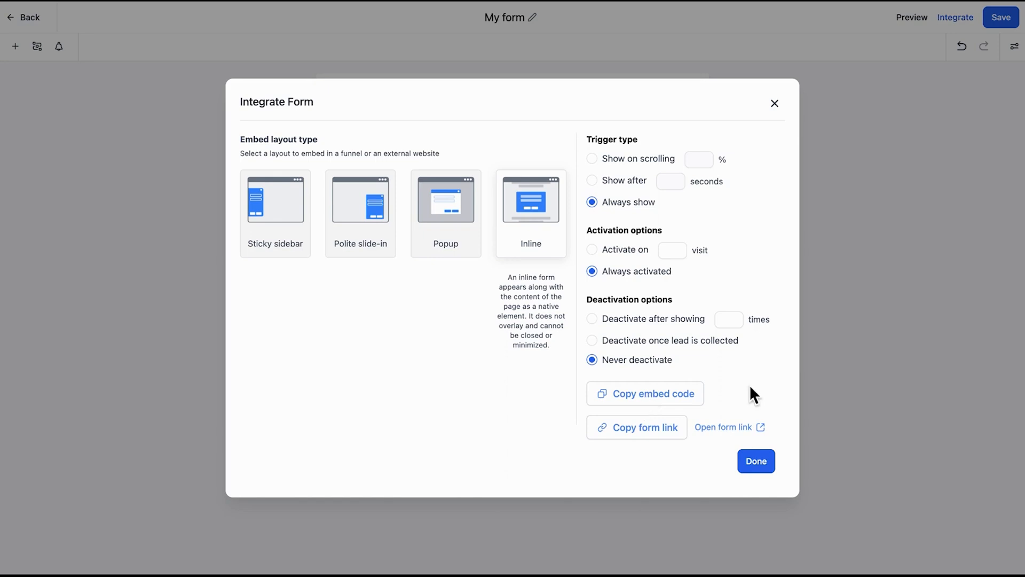
click(757, 462)
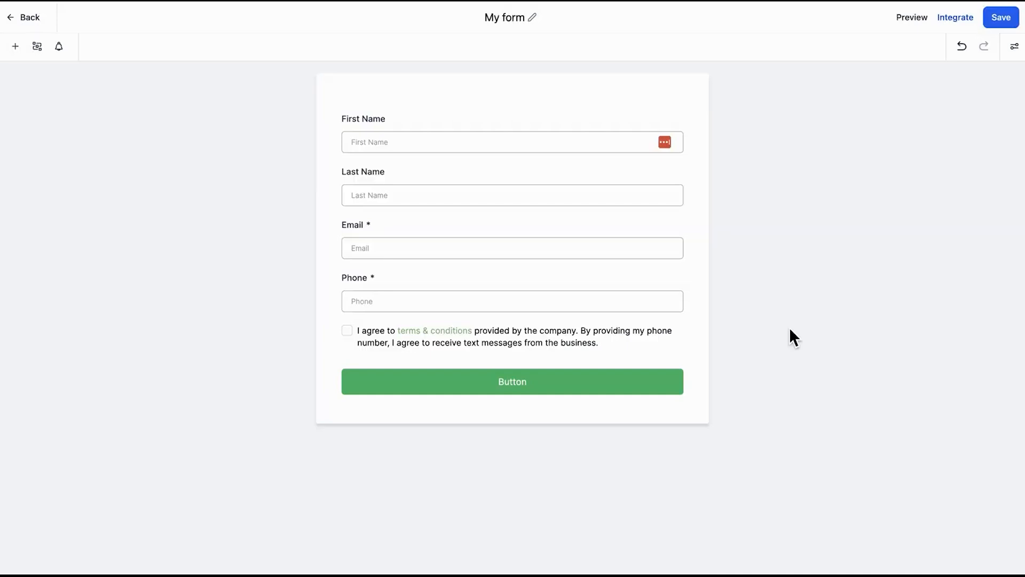